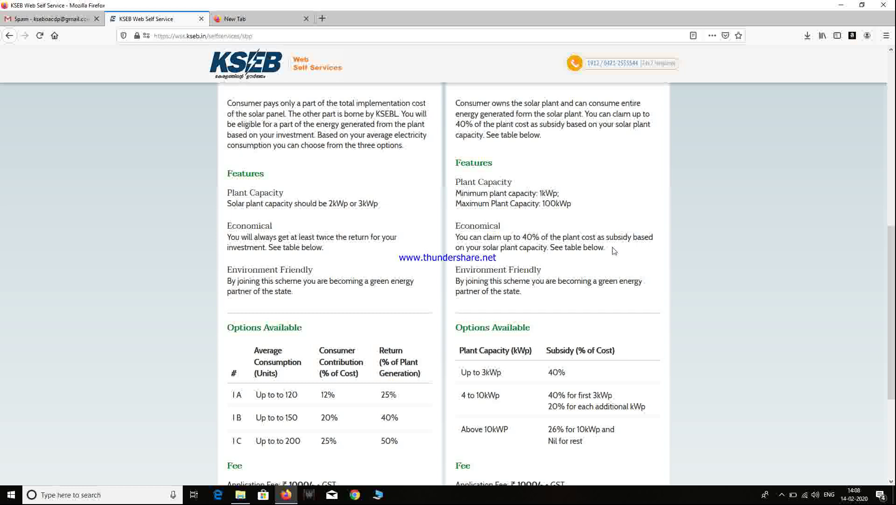
Step: Scroll down to the ₹1000 + GST fee, the eligibility criteria and the Apply Now buttons
{"action": "scroll", "coordinate": [614, 251], "scroll_direction": "down", "scroll_amount": 5}
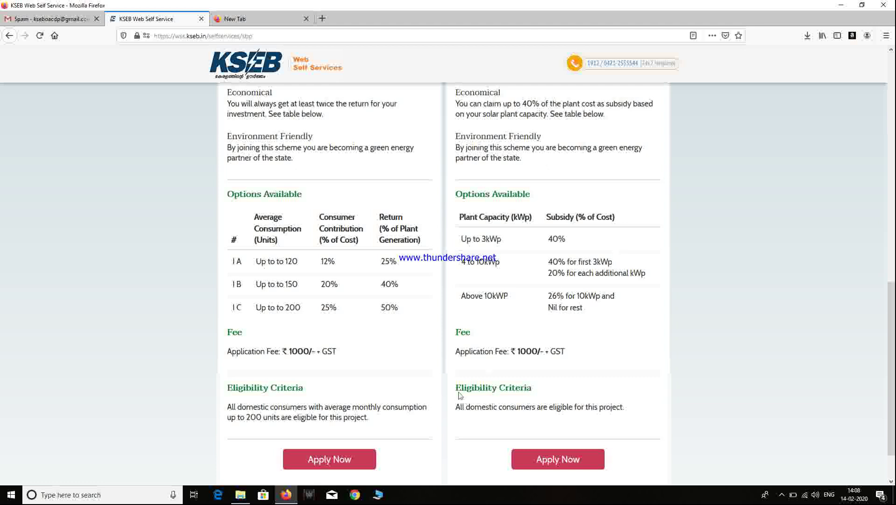
{"action": "scroll", "coordinate": [396, 442], "scroll_direction": "down", "scroll_amount": 2}
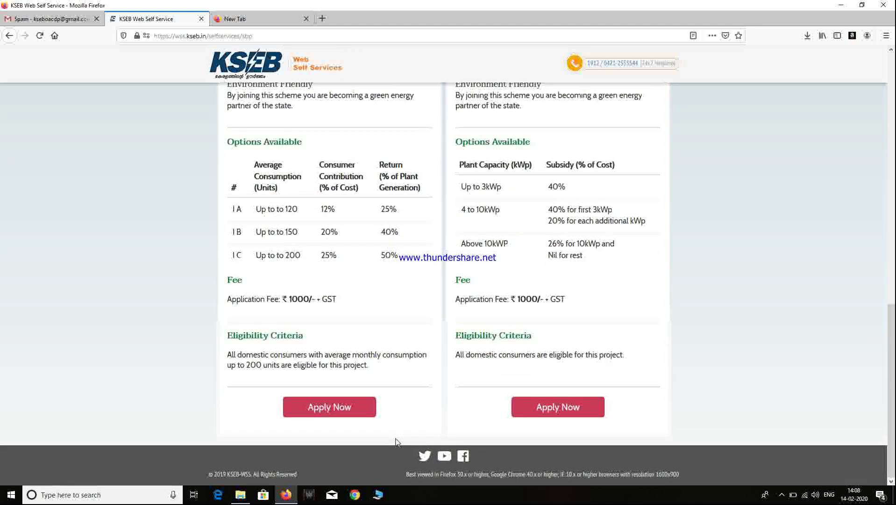
Step: Choose Apply Now, then pick New User Registration from the User Login prompt
{"action": "left_click", "coordinate": [356, 410]}
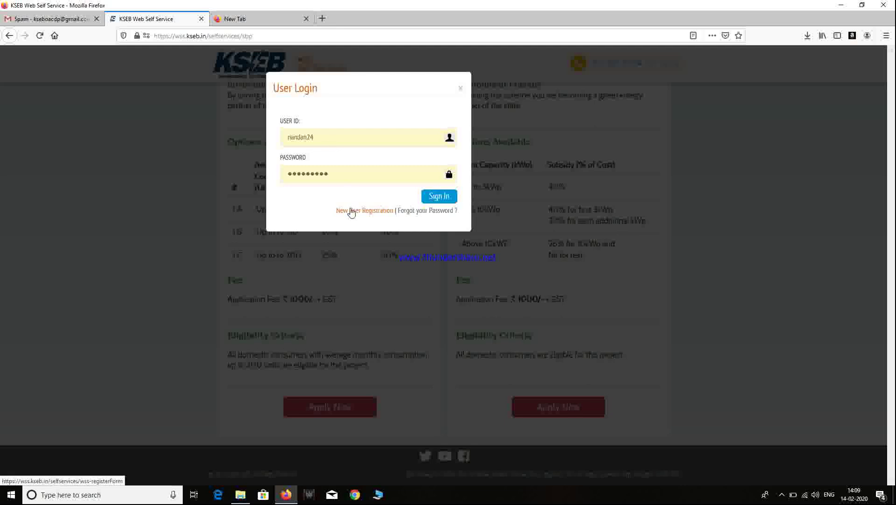
{"action": "left_click", "coordinate": [352, 211]}
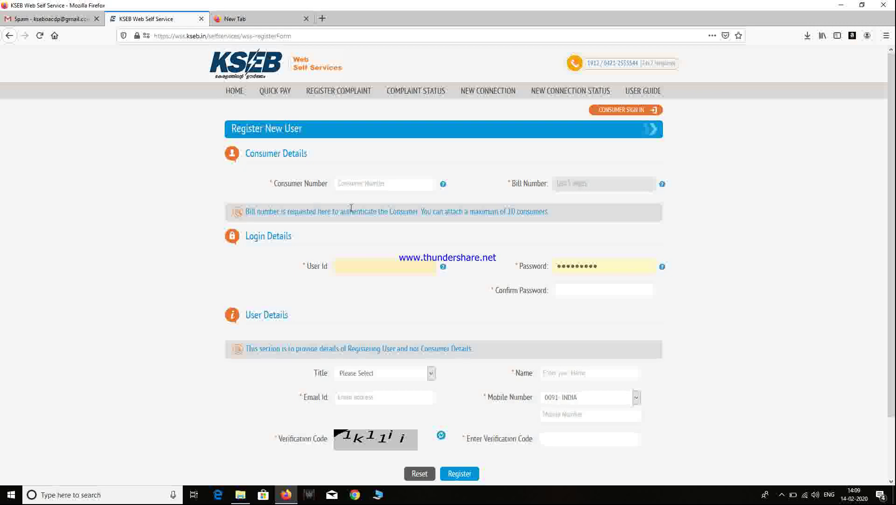
Step: Enter the 13-digit consumer number and the last five digits of the bill number
{"action": "left_click", "coordinate": [358, 183]}
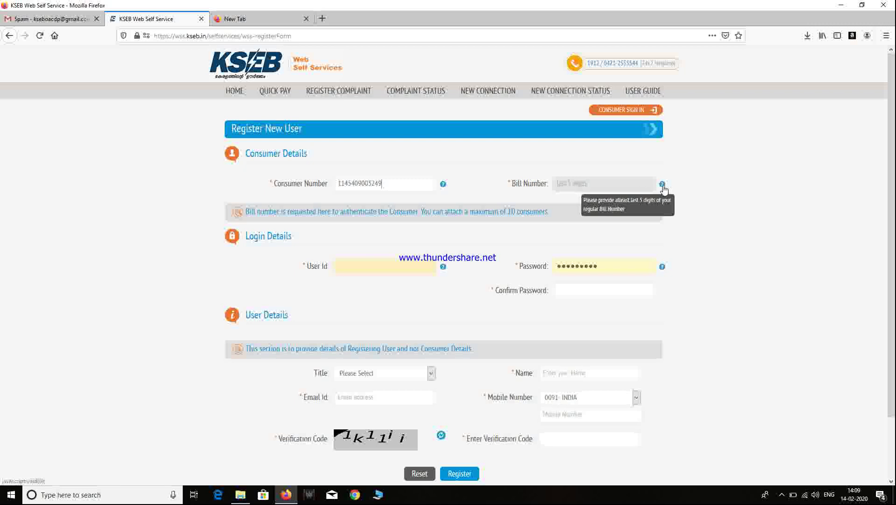
{"action": "left_click", "coordinate": [633, 184]}
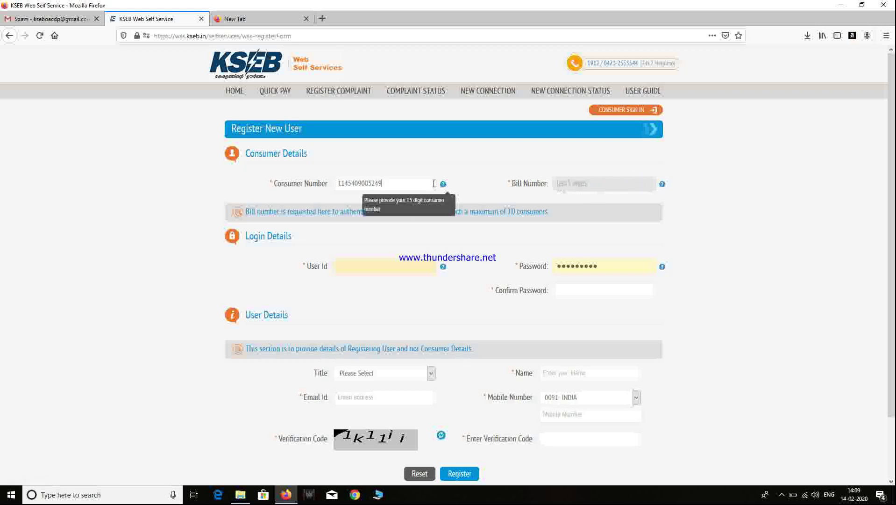
{"action": "left_click", "coordinate": [405, 185]}
{"action": "left_click", "coordinate": [574, 183]}
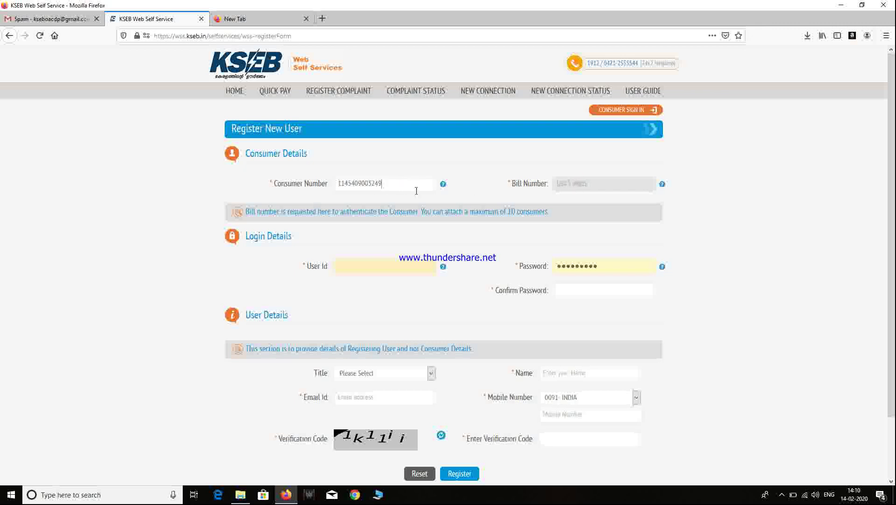
{"action": "mouse_move", "coordinate": [443, 188]}
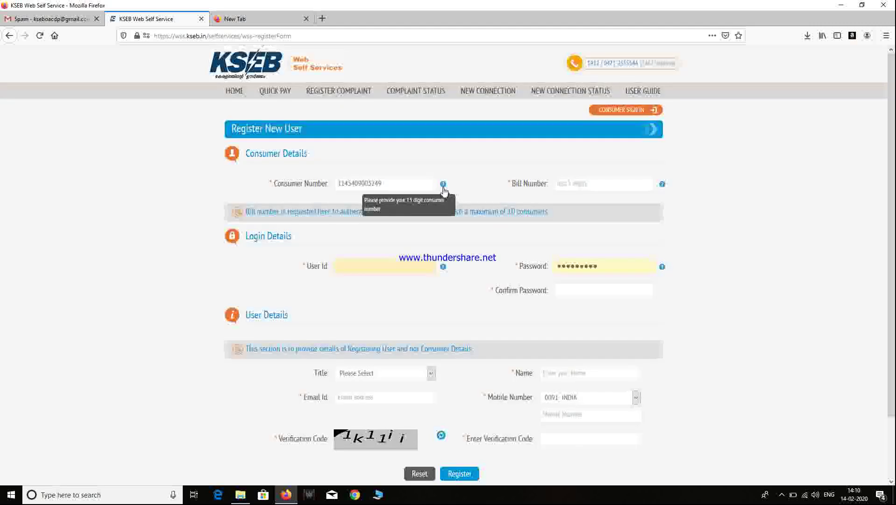
{"action": "left_click", "coordinate": [593, 181]}
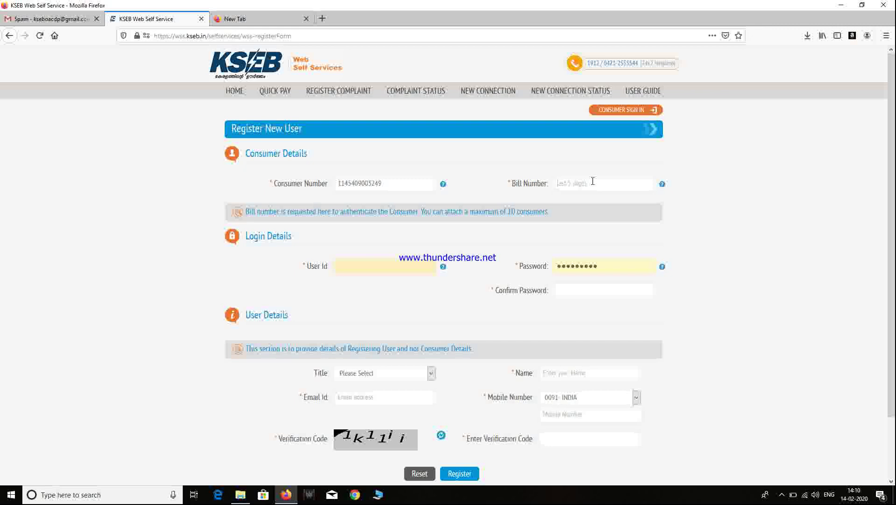
{"action": "type", "text": "18"}
{"action": "type", "text": "071"}
{"action": "type", "text": "2"}
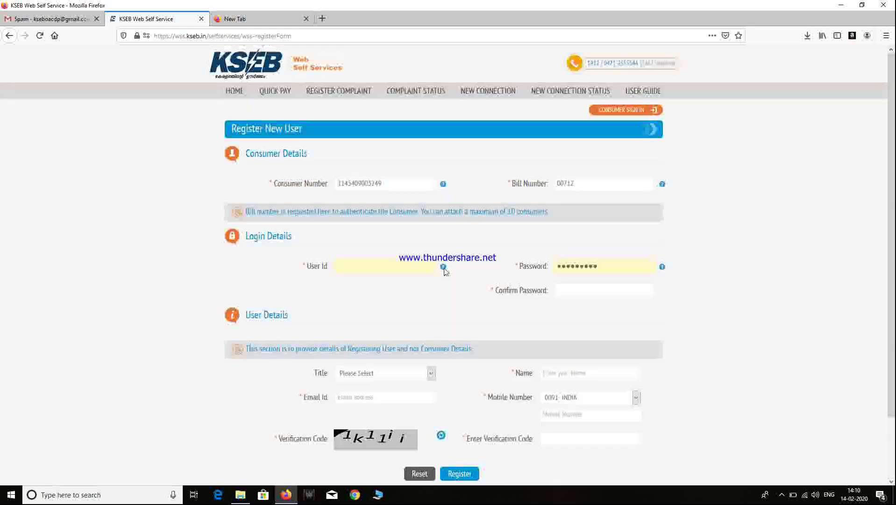
Step: Enter a new user ID and replace the prefilled password with a new one
{"action": "left_click", "coordinate": [403, 270]}
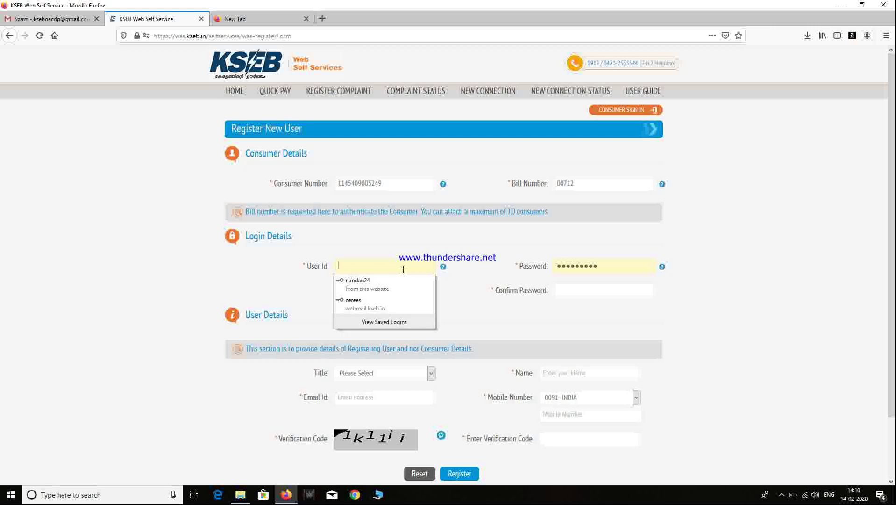
{"action": "type", "text": "tibbie"}
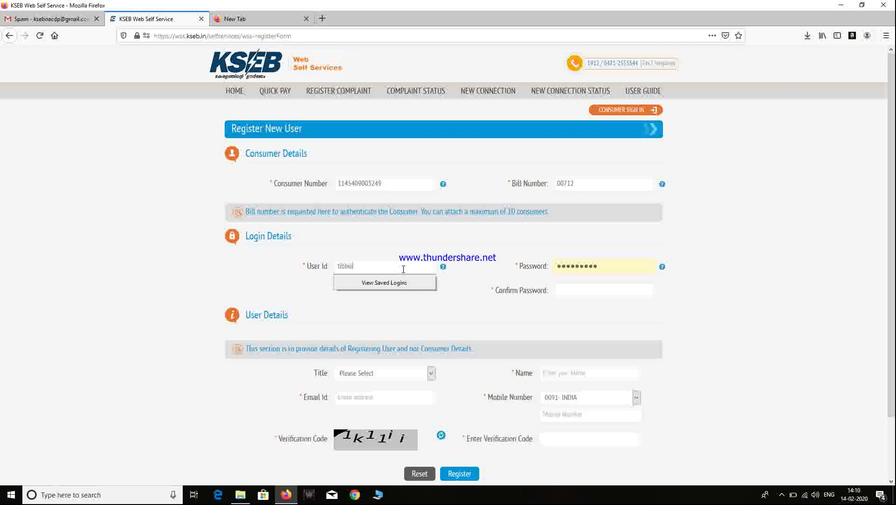
{"action": "left_click", "coordinate": [608, 269]}
{"action": "key", "text": "BackSpace"}
{"action": "key", "text": "BackSpace"}
{"action": "key", "text": "BackSpace"}
{"action": "key", "text": "BackSpace"}
{"action": "key", "text": "BackSpace"}
{"action": "key", "text": "BackSpace"}
{"action": "key", "text": "BackSpace"}
{"action": "key", "text": "BackSpace"}
{"action": "key", "text": "BackSpace"}
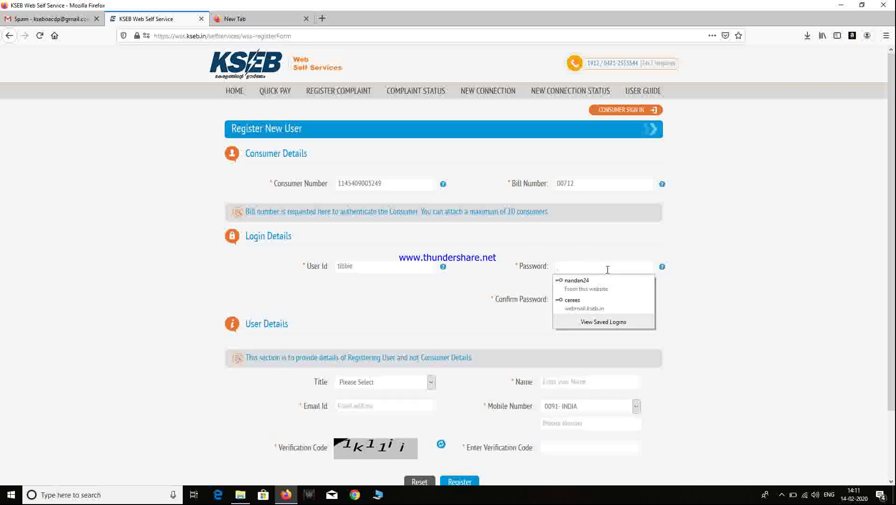
{"action": "type", "text": "1234"}
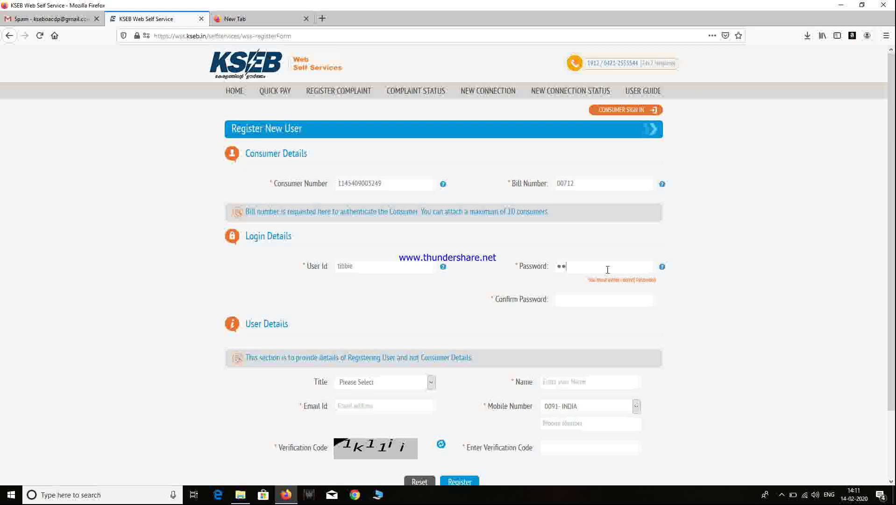
{"action": "type", "text": "56789"}
Step: Enter the confirmation password and adjust both entries so they match
{"action": "left_click", "coordinate": [606, 304]}
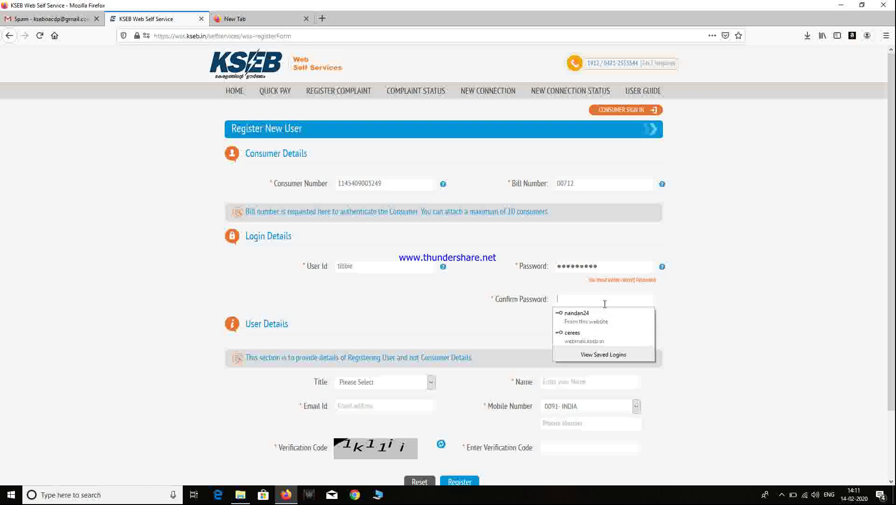
{"action": "type", "text": "123456789"}
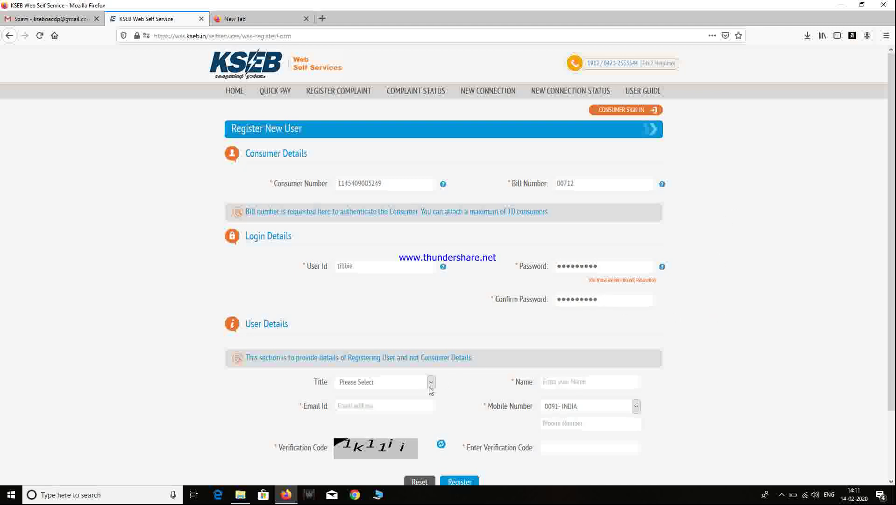
{"action": "mouse_move", "coordinate": [663, 270]}
{"action": "type", "text": "1"}
{"action": "left_click", "coordinate": [609, 290]}
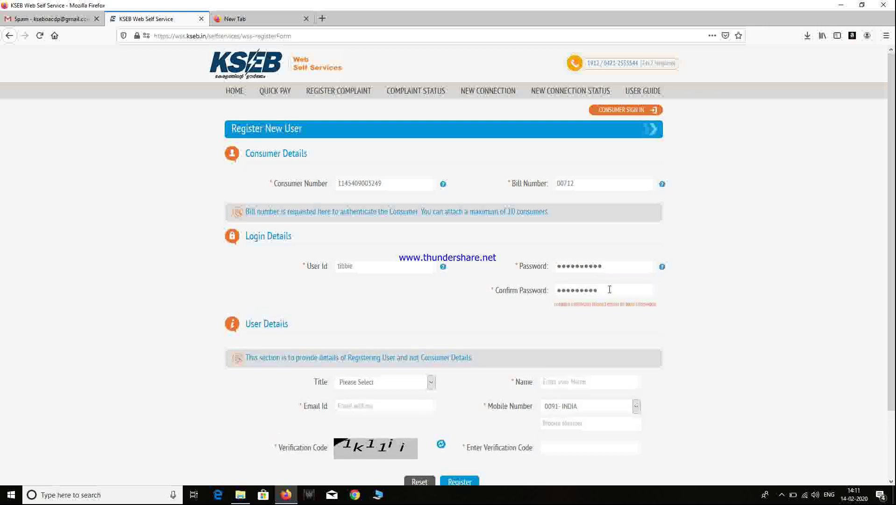
{"action": "type", "text": "1"}
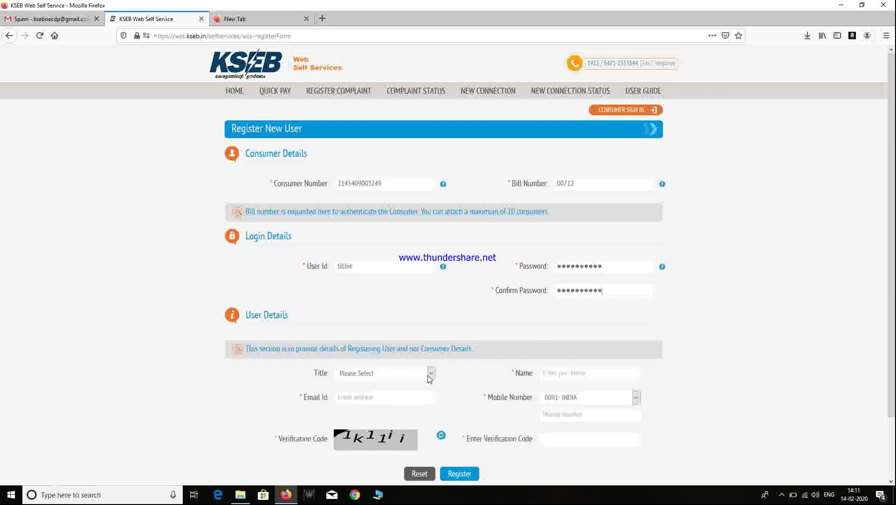
{"action": "scroll", "coordinate": [708, 331], "scroll_direction": "down", "scroll_amount": 3}
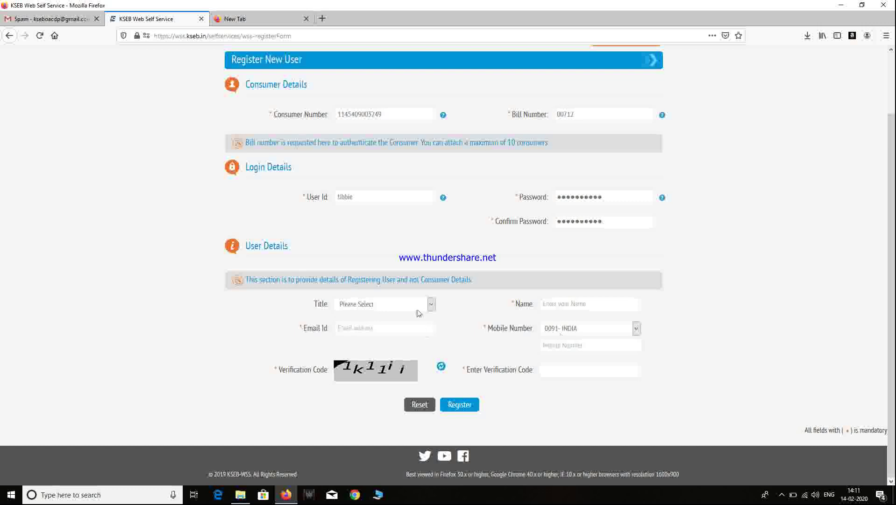
Step: Set the title to Dr and enter the user's e-mail address
{"action": "left_click", "coordinate": [421, 305]}
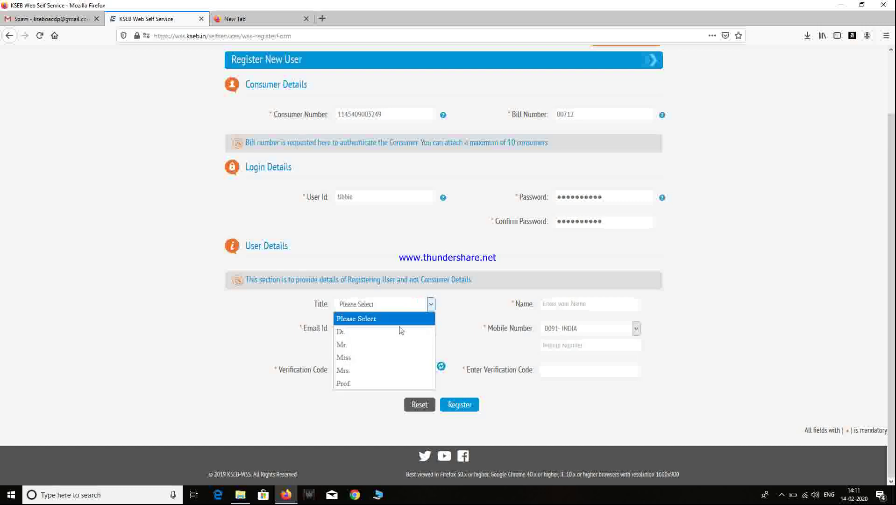
{"action": "left_click", "coordinate": [384, 346]}
{"action": "left_click", "coordinate": [400, 305]}
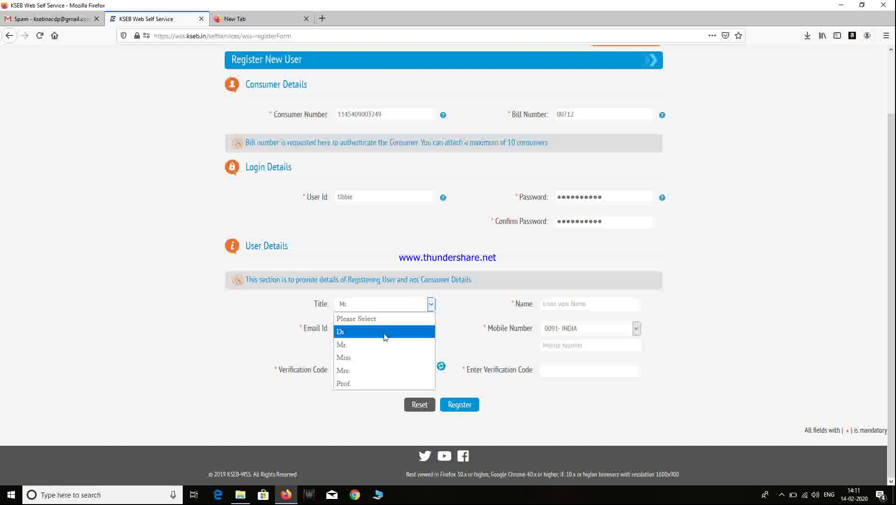
{"action": "left_click", "coordinate": [385, 332]}
{"action": "left_click", "coordinate": [392, 330]}
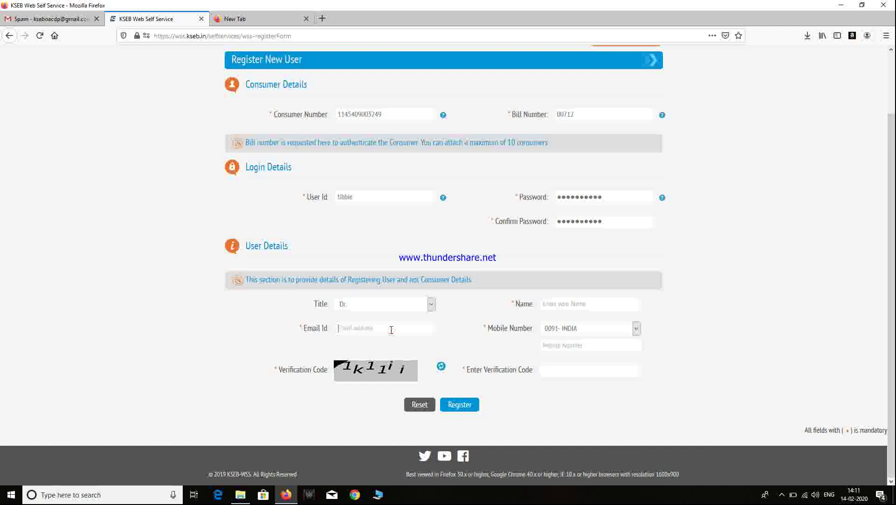
{"action": "key", "text": "Caps_Lock"}
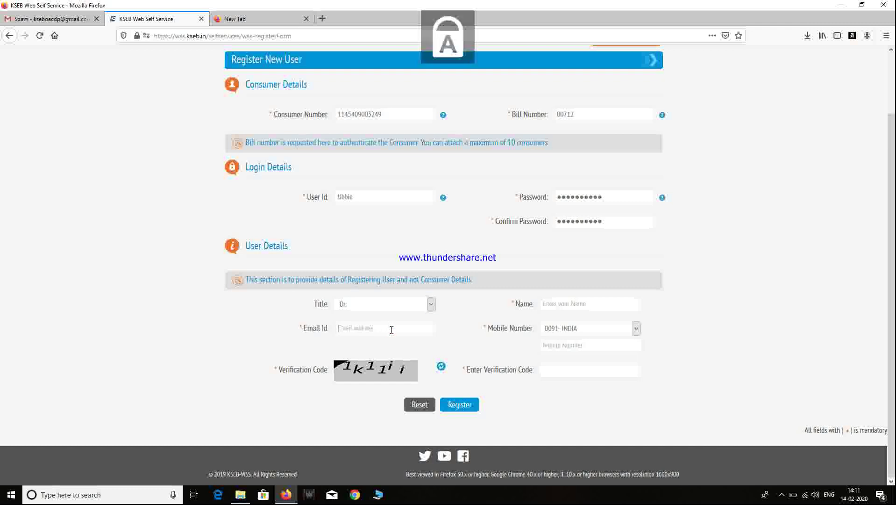
{"action": "key", "text": "Caps_Lock"}
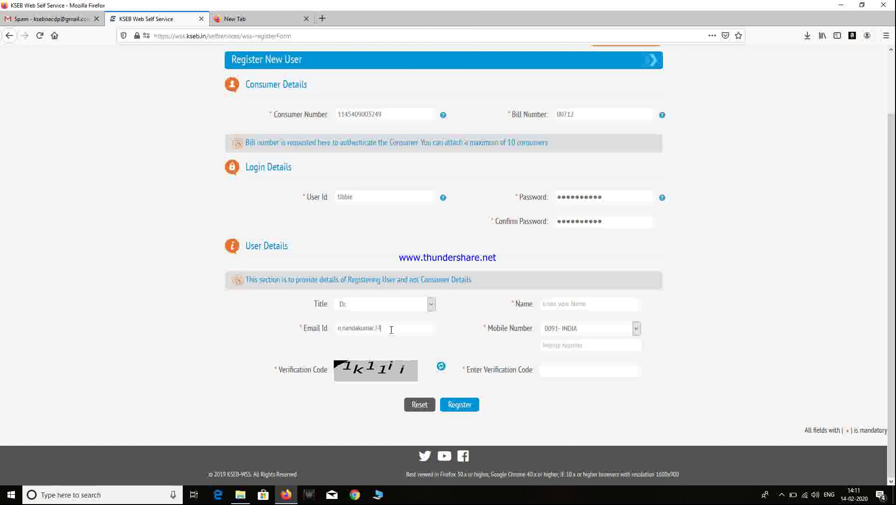
Step: Enter the user's name, mobile number with the INDIA code, and the verification code
{"action": "left_click", "coordinate": [556, 302]}
{"action": "key", "text": "Caps_Lock"}
{"action": "type", "text": "T"}
{"action": "key", "text": "Caps_Lock"}
{"action": "type", "text": "ibbie"}
{"action": "left_click", "coordinate": [556, 329]}
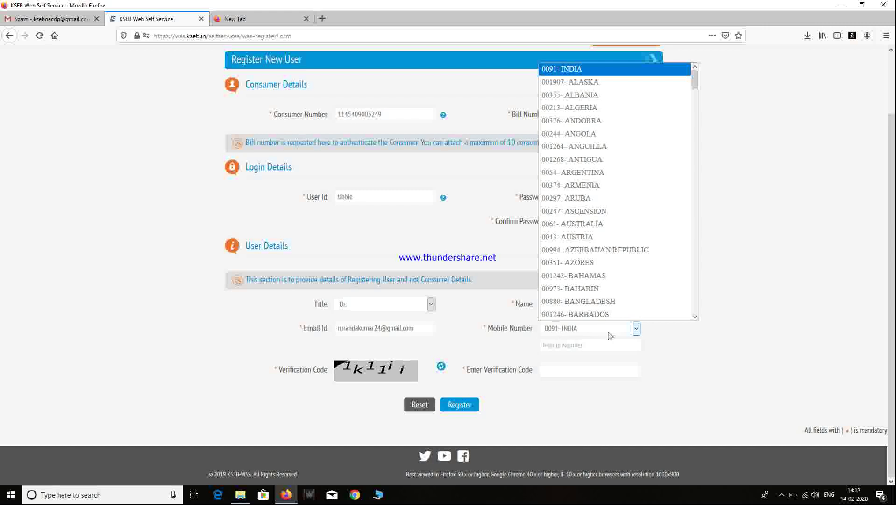
{"action": "left_click", "coordinate": [600, 344]}
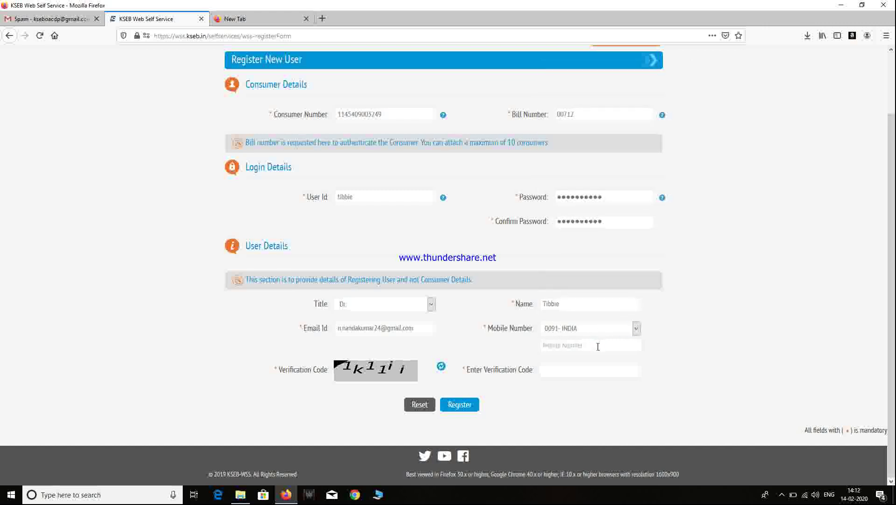
{"action": "left_click", "coordinate": [587, 375]}
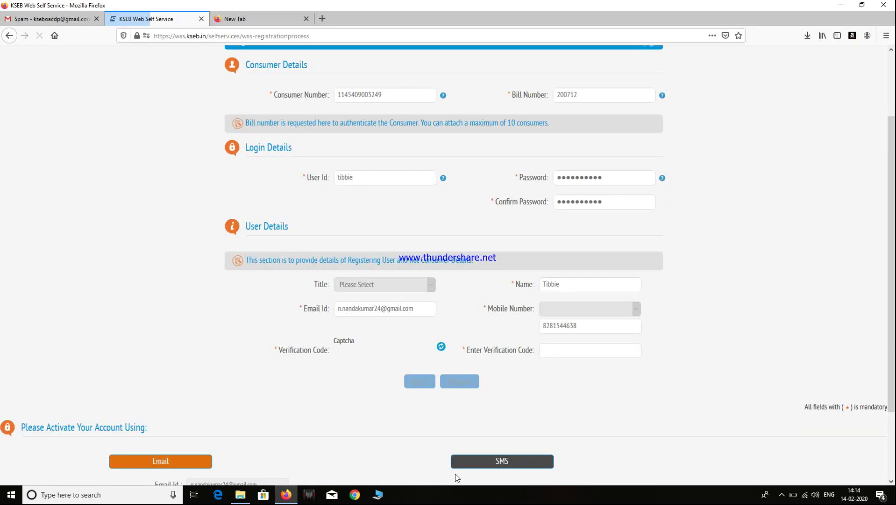
{"action": "scroll", "coordinate": [261, 435], "scroll_direction": "down", "scroll_amount": 4}
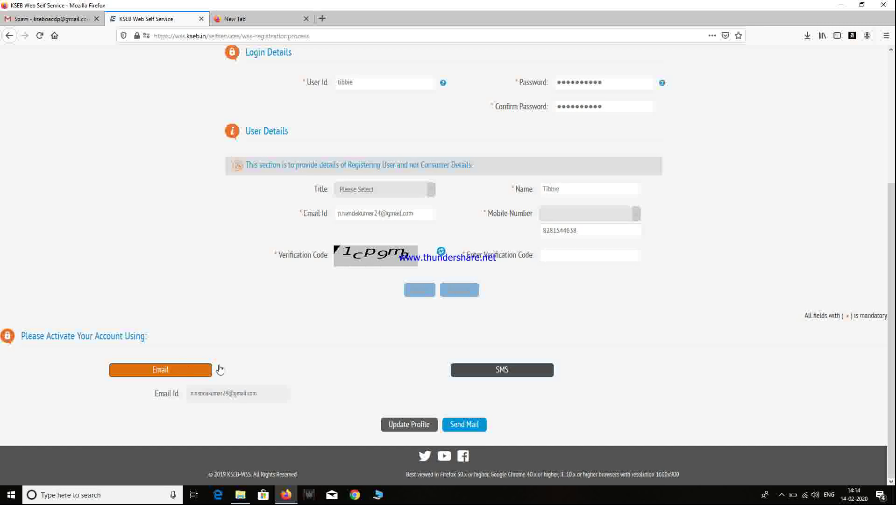
Step: Send the account activation link by e-mail using Send Mail
{"action": "left_click", "coordinate": [462, 426]}
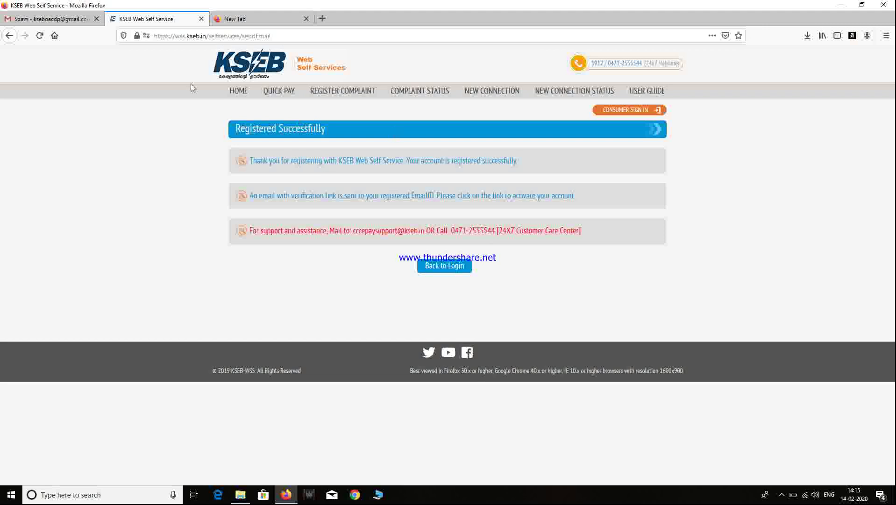
Step: Go back HOME, open the Soura scheme page and apply under Model I
{"action": "left_click", "coordinate": [238, 91]}
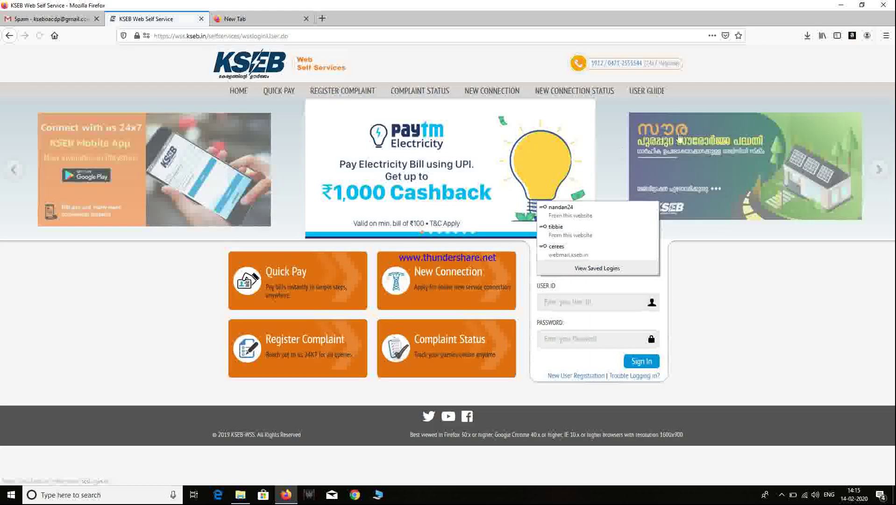
{"action": "left_click", "coordinate": [767, 167]}
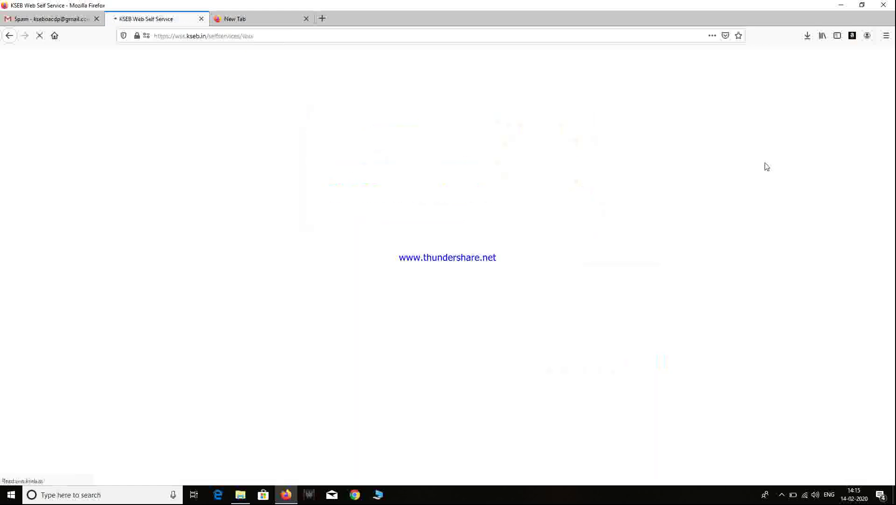
{"action": "scroll", "coordinate": [590, 238], "scroll_direction": "down", "scroll_amount": 6}
{"action": "scroll", "coordinate": [590, 239], "scroll_direction": "down", "scroll_amount": 5}
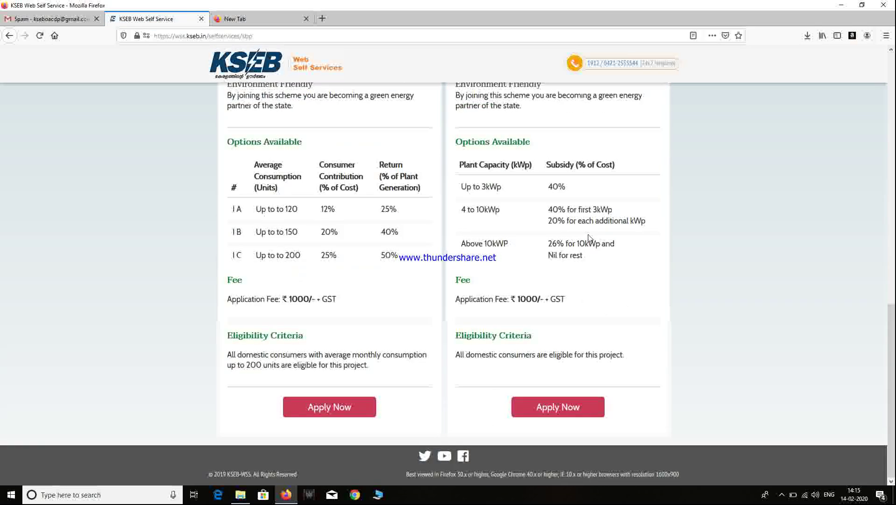
{"action": "left_click", "coordinate": [342, 407]}
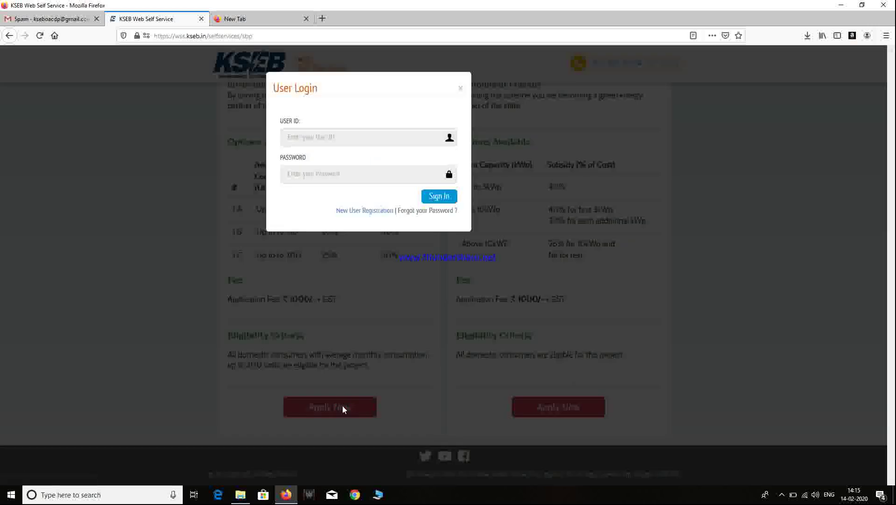
{"action": "left_click", "coordinate": [325, 138]}
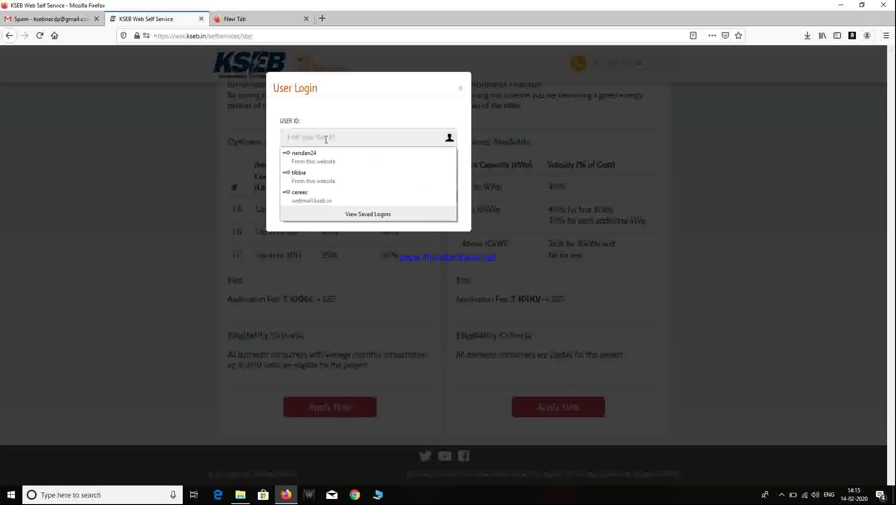
Step: Sign in using the saved login details from the browser's dropdown
{"action": "left_click", "coordinate": [320, 173]}
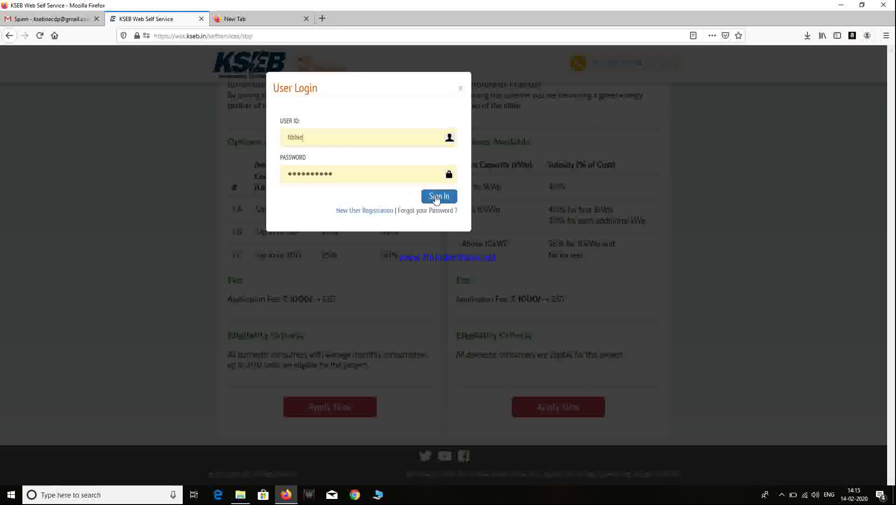
{"action": "left_click", "coordinate": [438, 196]}
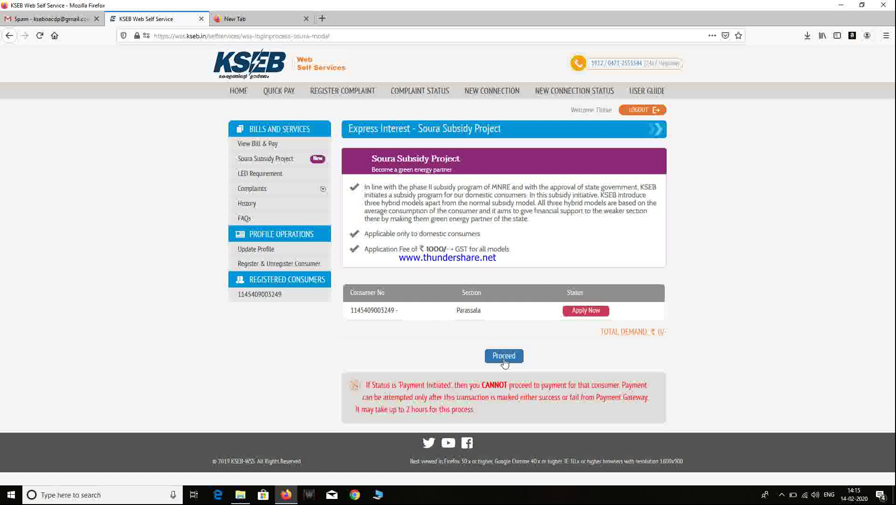
{"action": "left_click", "coordinate": [504, 357]}
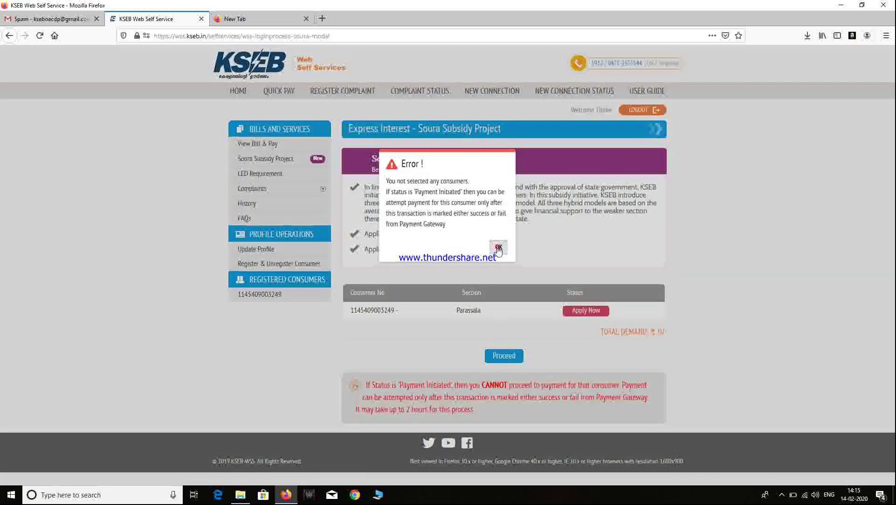
{"action": "left_click", "coordinate": [498, 248]}
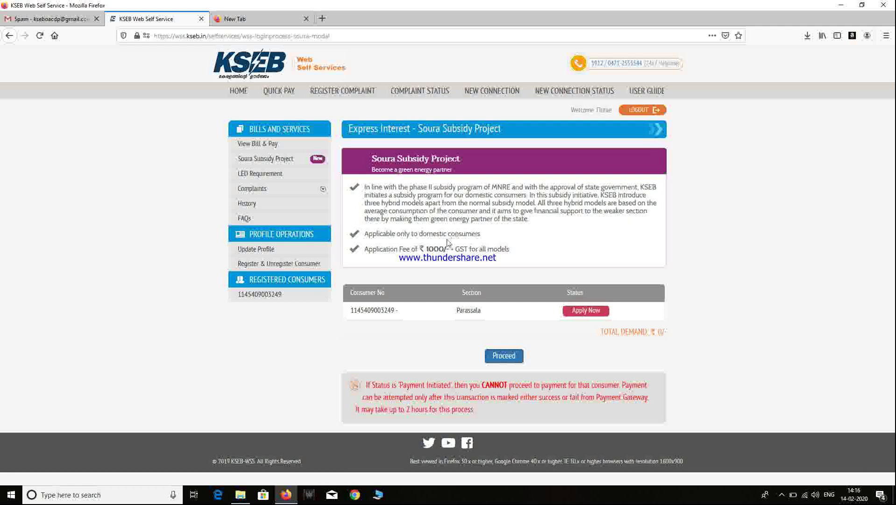
{"action": "left_click", "coordinate": [506, 310]}
{"action": "left_click", "coordinate": [295, 301]}
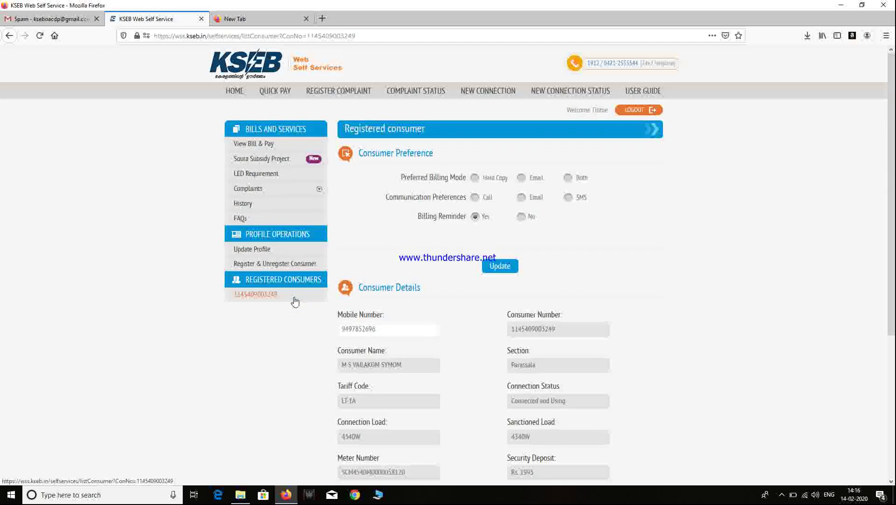
{"action": "scroll", "coordinate": [295, 302], "scroll_direction": "down", "scroll_amount": 5}
{"action": "scroll", "coordinate": [294, 301], "scroll_direction": "up", "scroll_amount": 5}
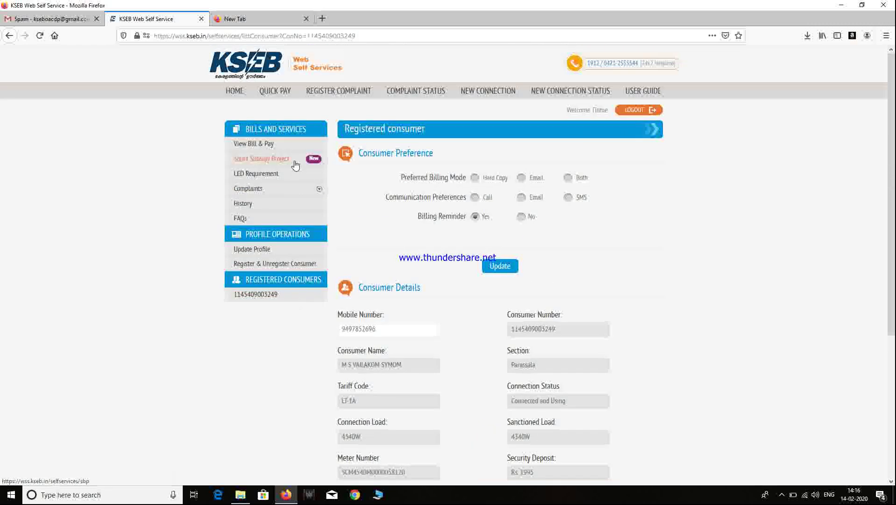
{"action": "left_click", "coordinate": [294, 161]}
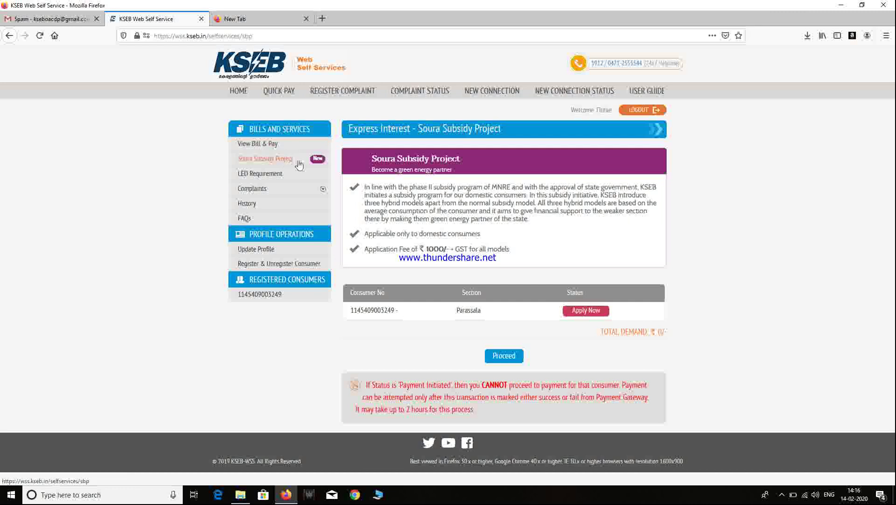
{"action": "left_click", "coordinate": [322, 159]}
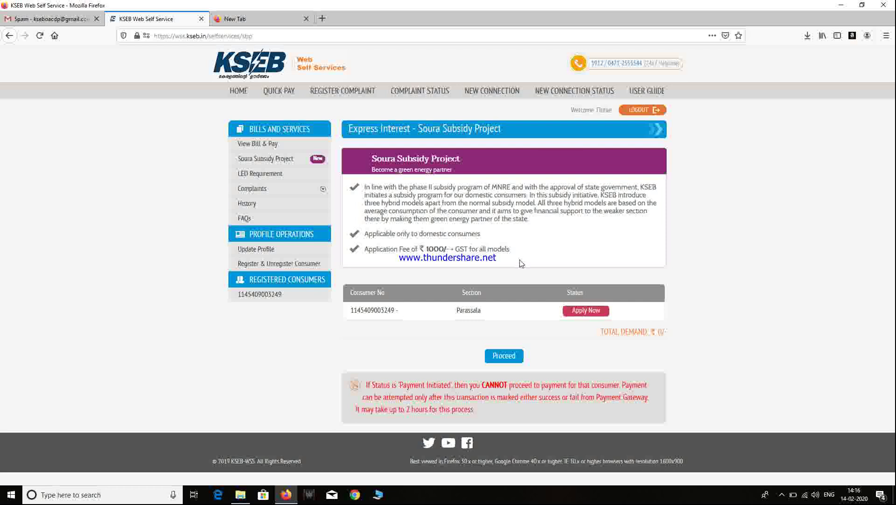
{"action": "left_click", "coordinate": [584, 310]}
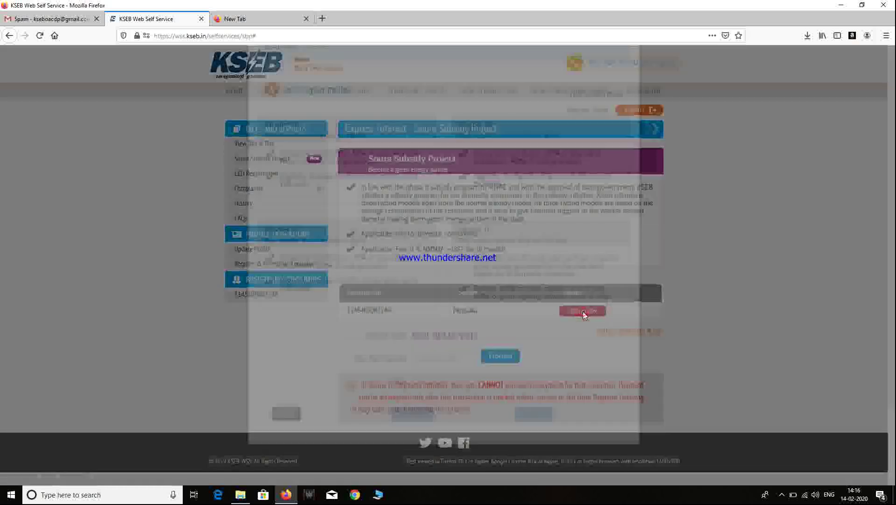
Step: Select the Model IC scheme with a 3 kWp solar plant capacity and confirm
{"action": "scroll", "coordinate": [584, 313], "scroll_direction": "down", "scroll_amount": 2}
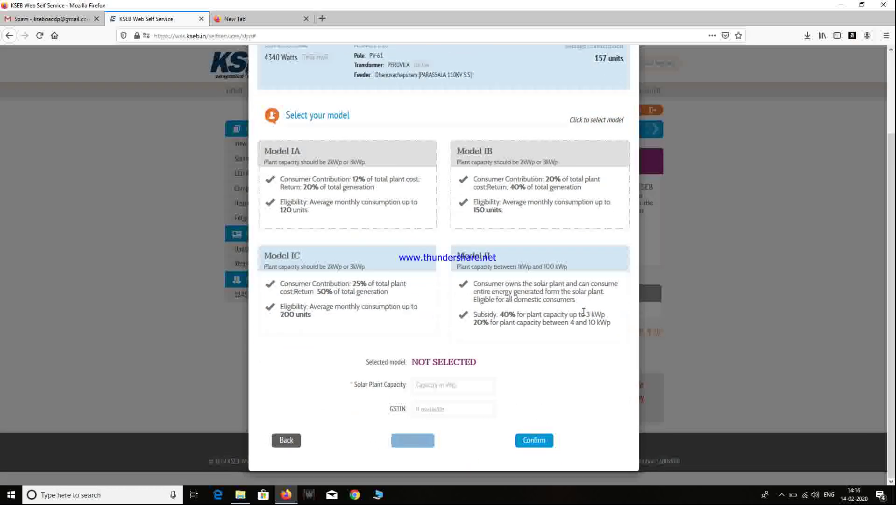
{"action": "scroll", "coordinate": [583, 311], "scroll_direction": "up", "scroll_amount": 2}
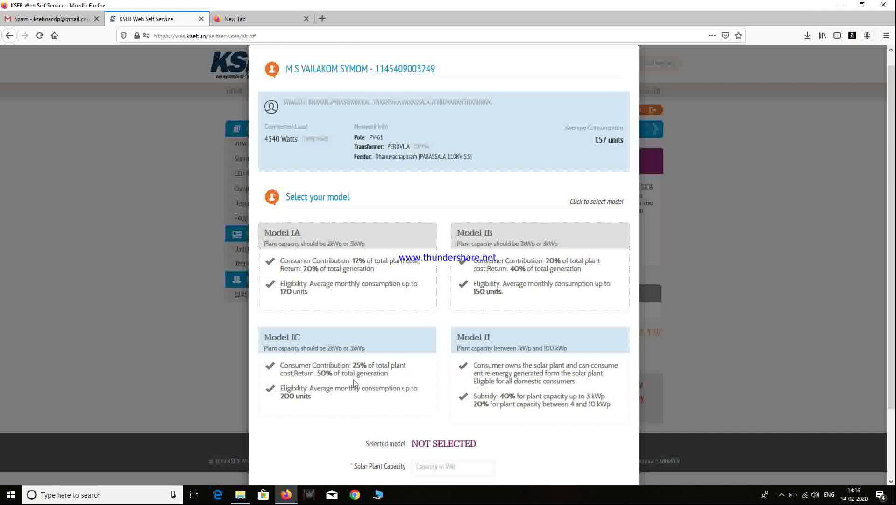
{"action": "left_click", "coordinate": [356, 350]}
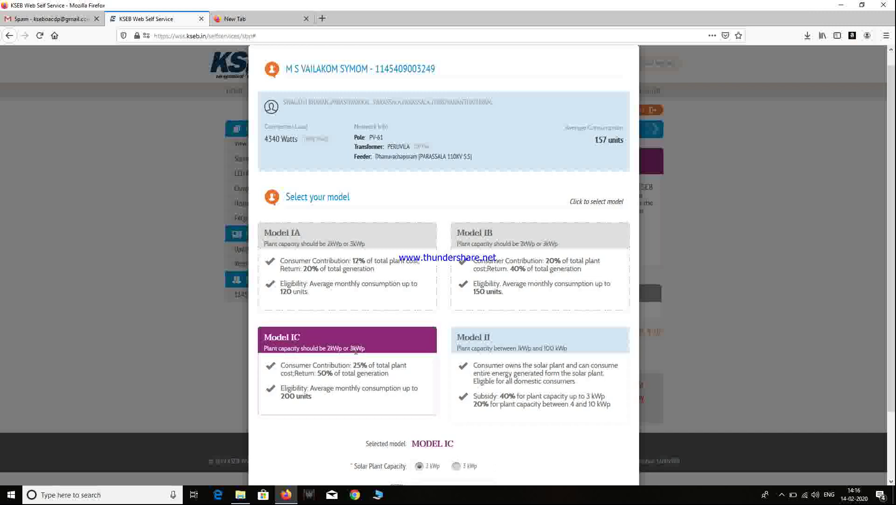
{"action": "scroll", "coordinate": [509, 345], "scroll_direction": "down", "scroll_amount": 3}
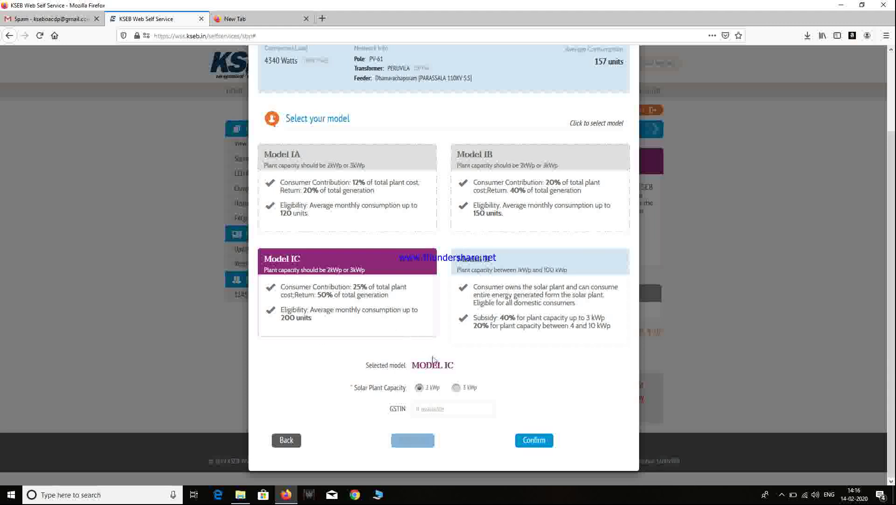
{"action": "left_click", "coordinate": [456, 387]}
{"action": "left_click", "coordinate": [530, 440]}
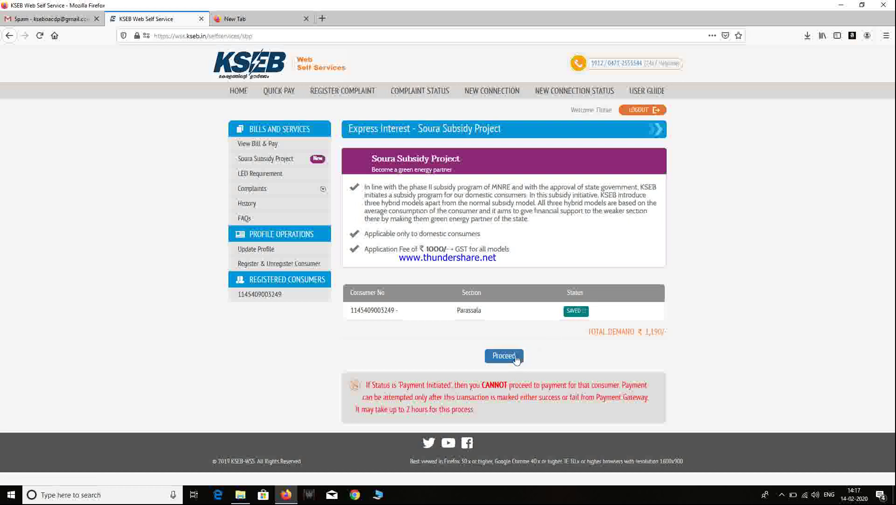
Step: Proceed with the ₹1,190 payment via Net Banking using FOR OTHER BANKS - TECH PROCESS
{"action": "left_click", "coordinate": [515, 356]}
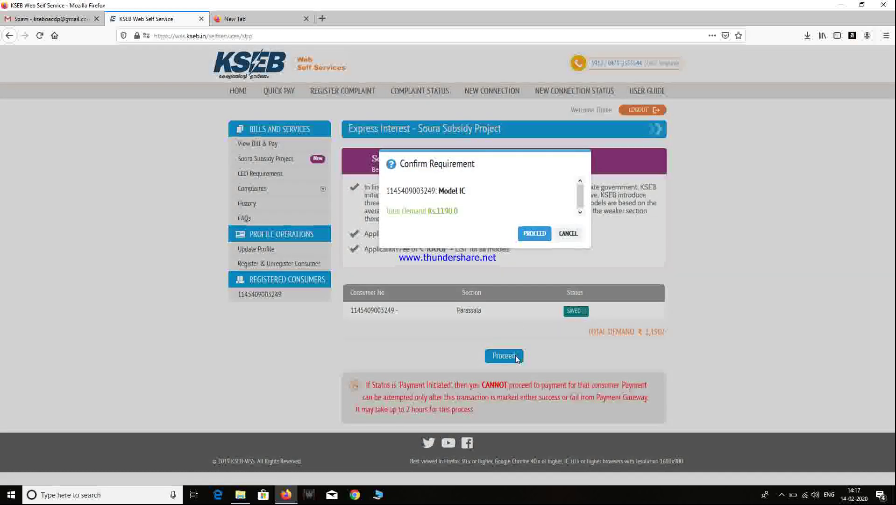
{"action": "left_click", "coordinate": [535, 235]}
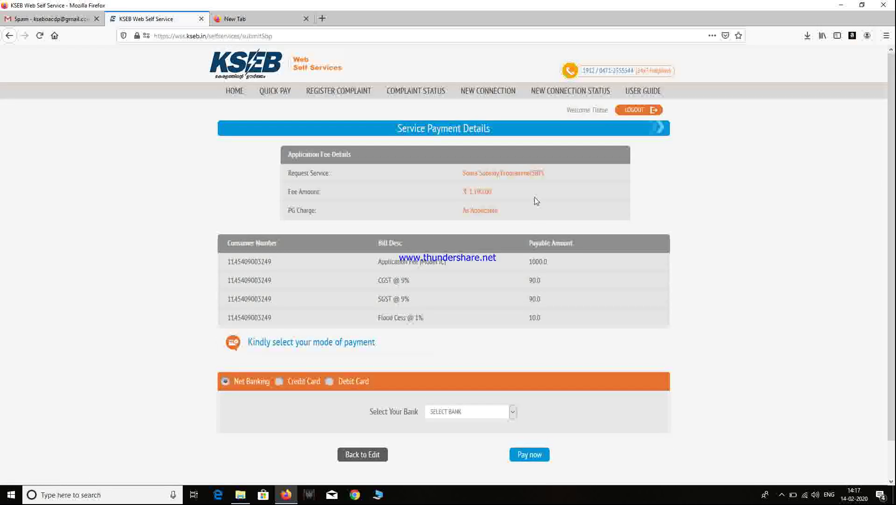
{"action": "scroll", "coordinate": [536, 201], "scroll_direction": "down", "scroll_amount": 2}
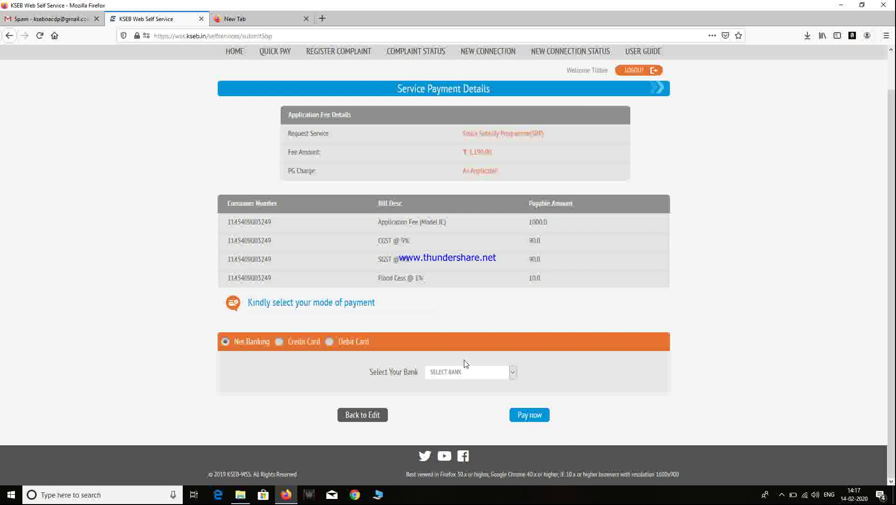
{"action": "left_click", "coordinate": [512, 372]}
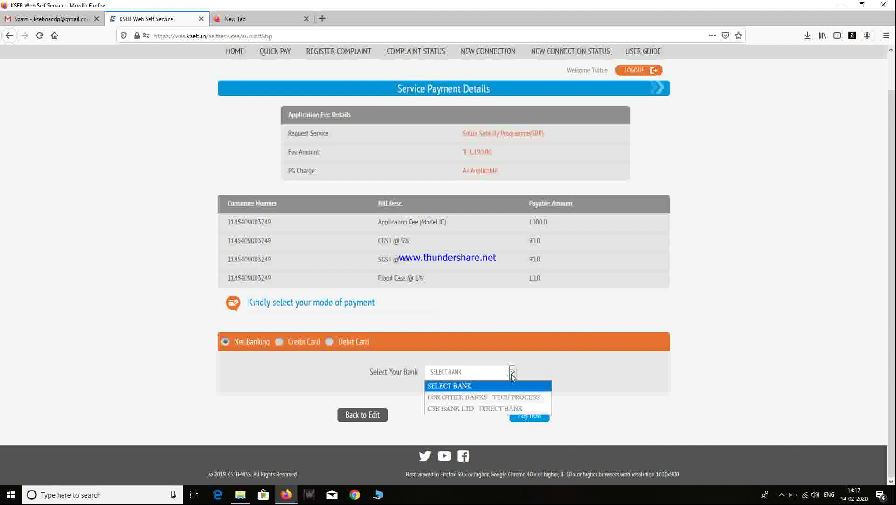
{"action": "left_click", "coordinate": [509, 398]}
{"action": "left_click", "coordinate": [525, 415]}
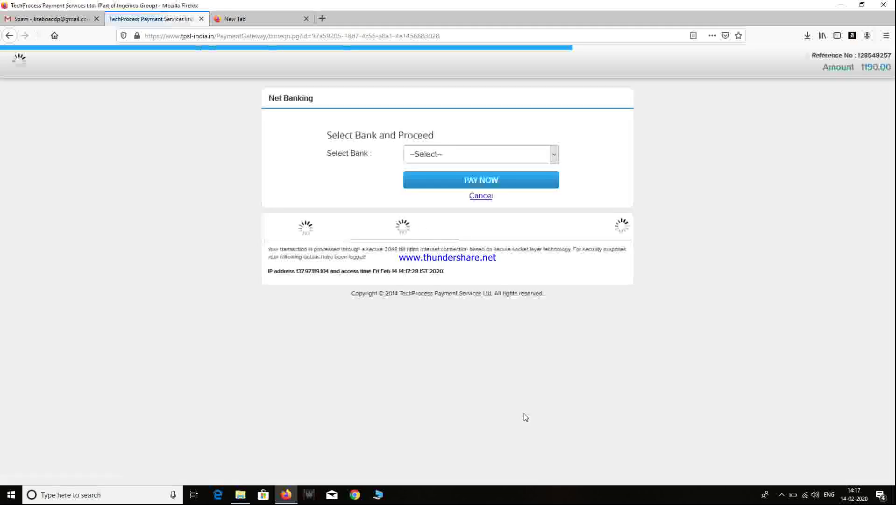
Step: Select State Bank of India as the bank and confirm the ₹1193.78 total payment
{"action": "left_click", "coordinate": [506, 156]}
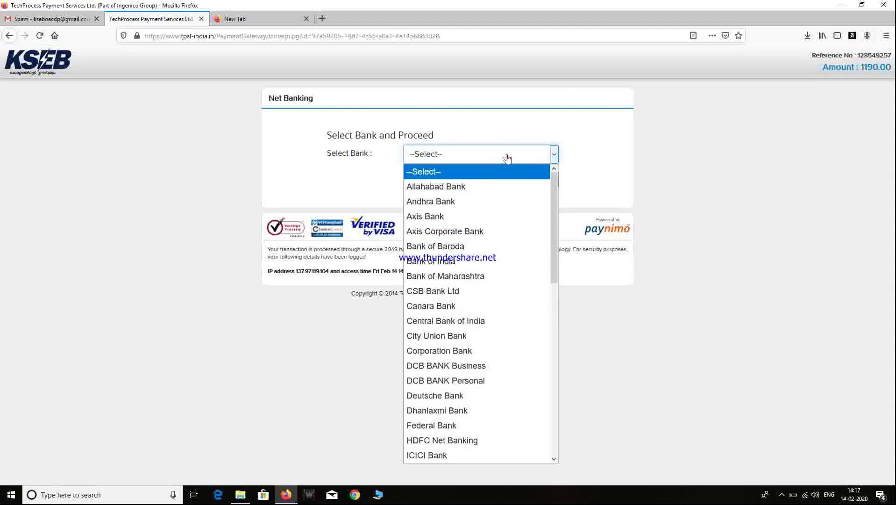
{"action": "scroll", "coordinate": [523, 301], "scroll_direction": "down", "scroll_amount": 6}
{"action": "scroll", "coordinate": [525, 305], "scroll_direction": "down", "scroll_amount": 2}
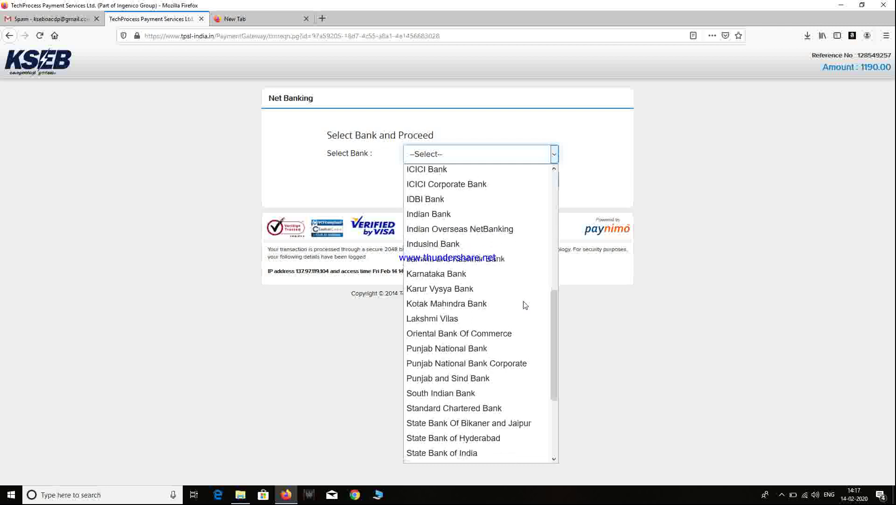
{"action": "scroll", "coordinate": [525, 304], "scroll_direction": "down", "scroll_amount": 2}
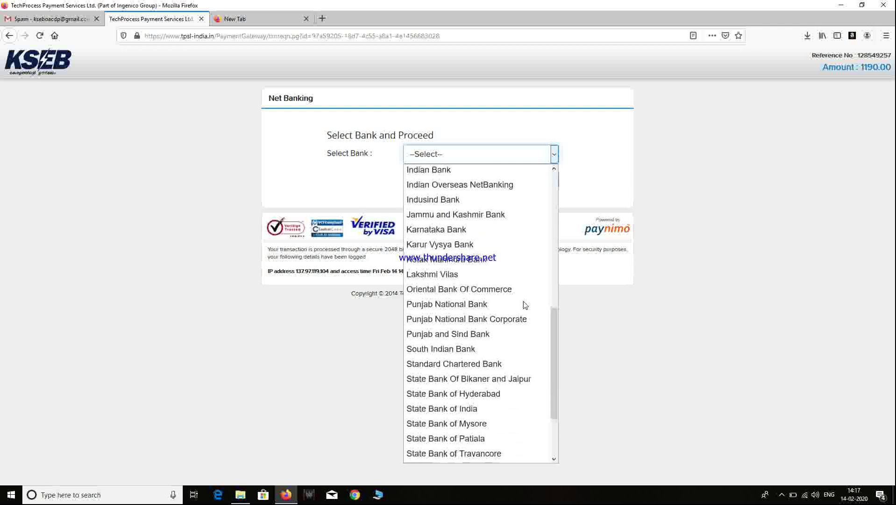
{"action": "left_click", "coordinate": [470, 408]}
{"action": "left_click", "coordinate": [532, 185]}
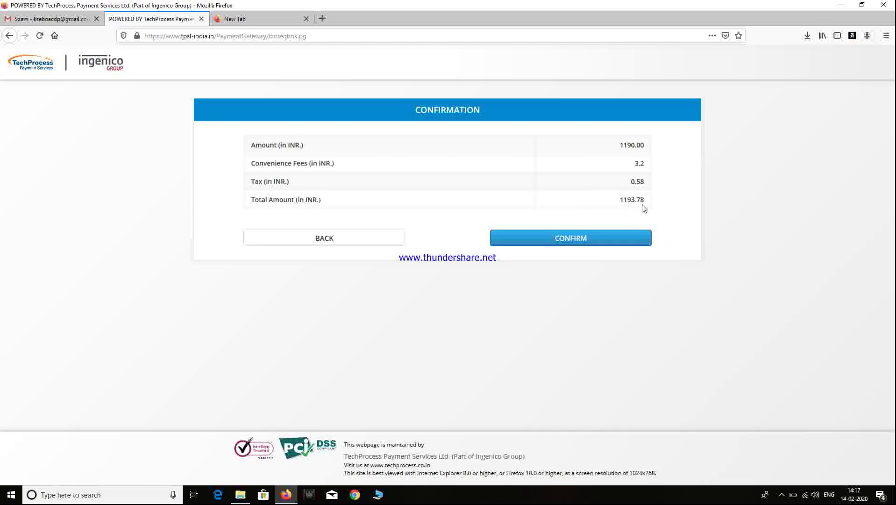
{"action": "left_click", "coordinate": [617, 239]}
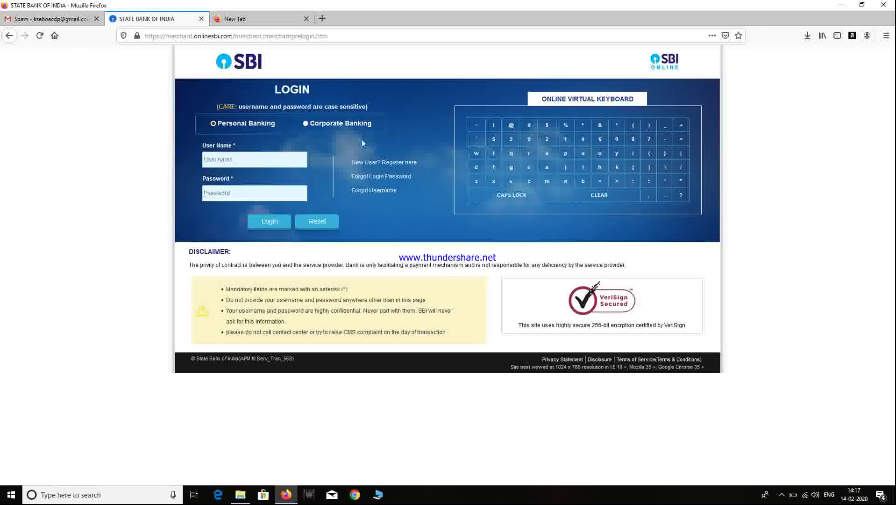
Step: Start entering the SBI user name in capital letters, then erase part of it
{"action": "left_click", "coordinate": [276, 163]}
{"action": "key", "text": "Caps_Lock"}
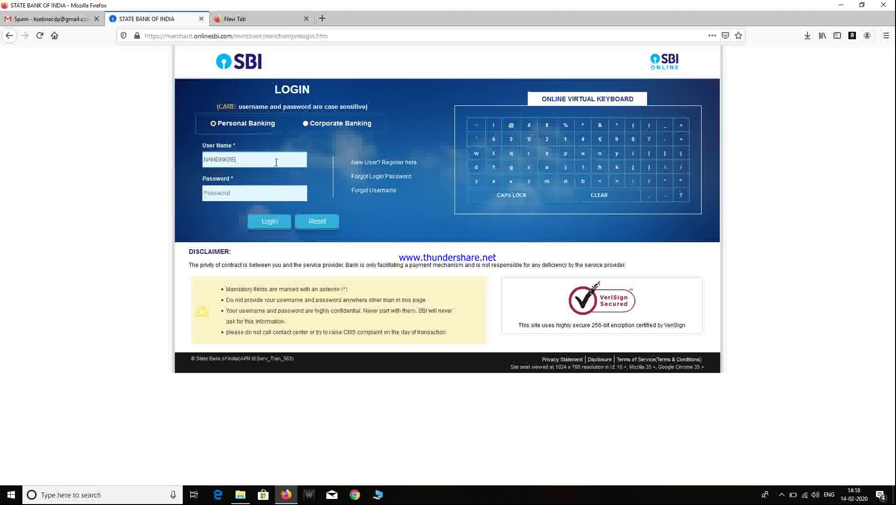
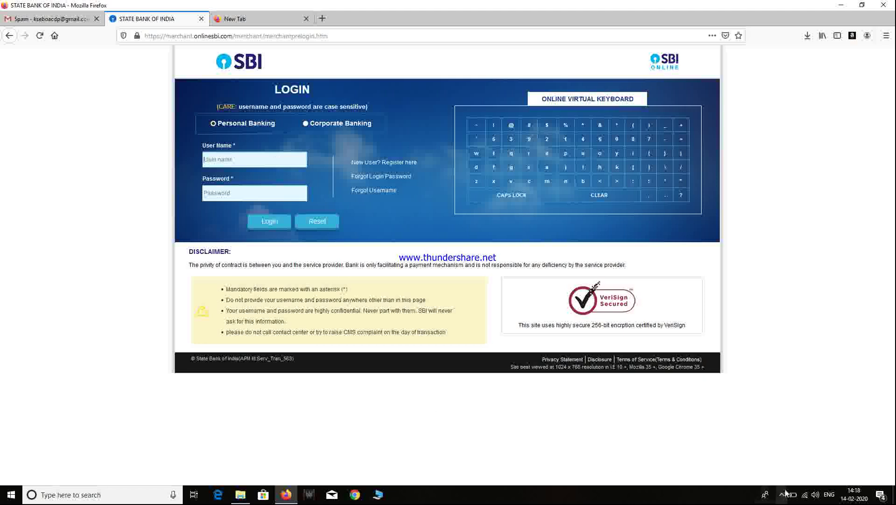
Step: Pause the screen recording from the taskbar tray and minimize the recorder window
{"action": "left_click", "coordinate": [783, 495]}
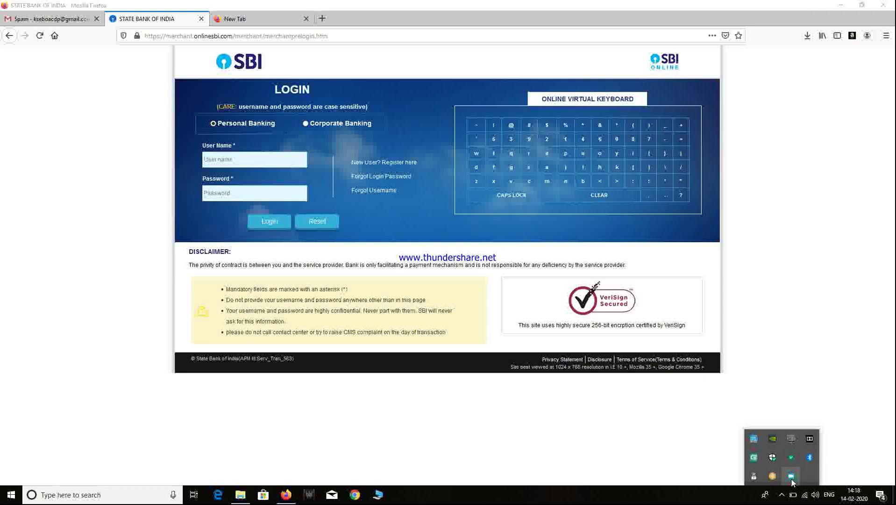
{"action": "right_click", "coordinate": [792, 481]}
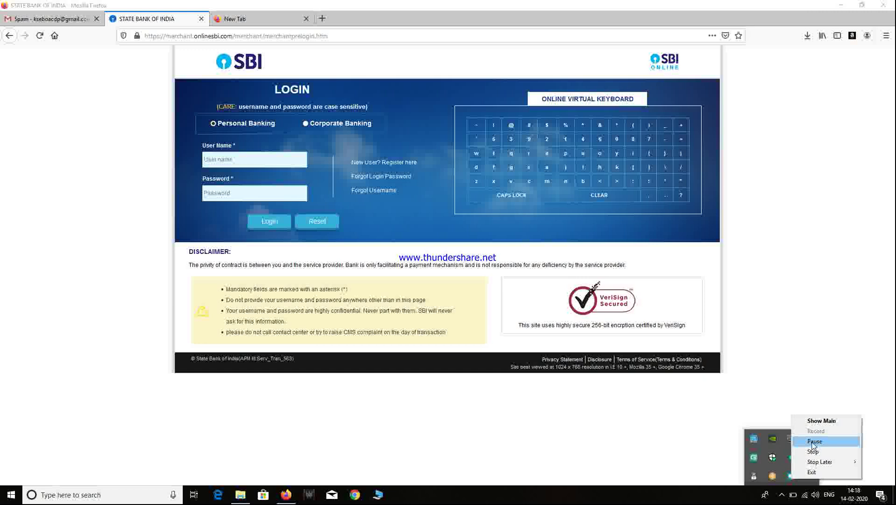
{"action": "left_click", "coordinate": [815, 441]}
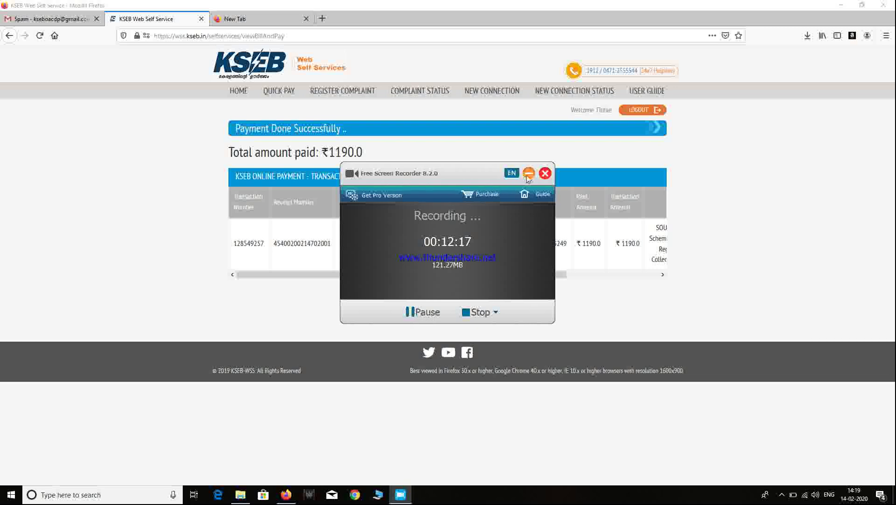
{"action": "left_click", "coordinate": [529, 173]}
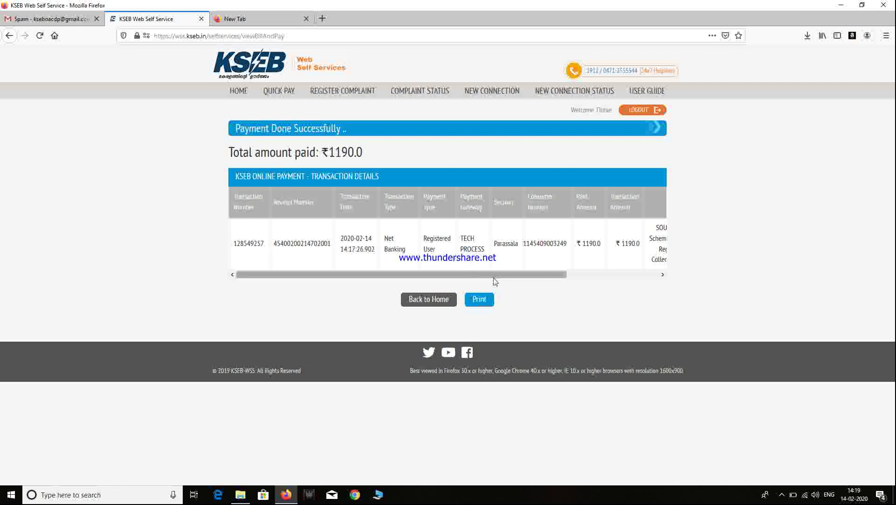
{"action": "left_click_drag", "start_coordinate": [547, 275], "coordinate": [652, 277]}
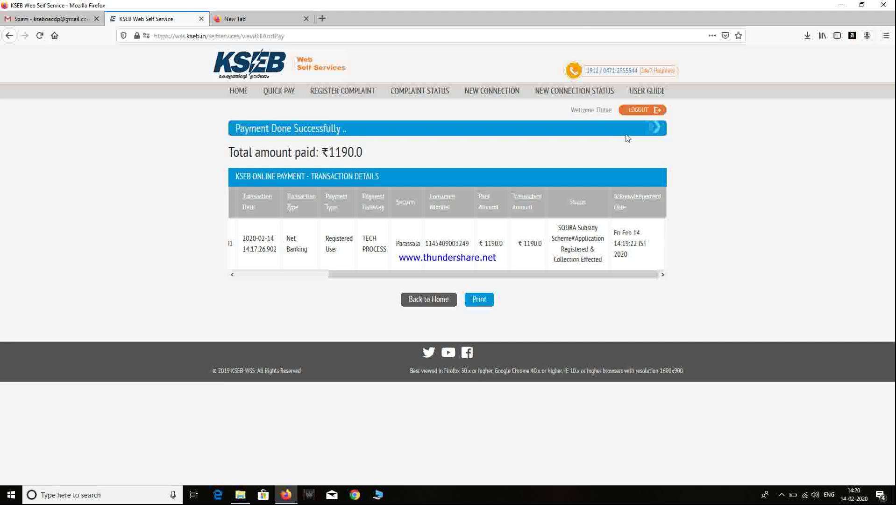
{"action": "left_click", "coordinate": [783, 499]}
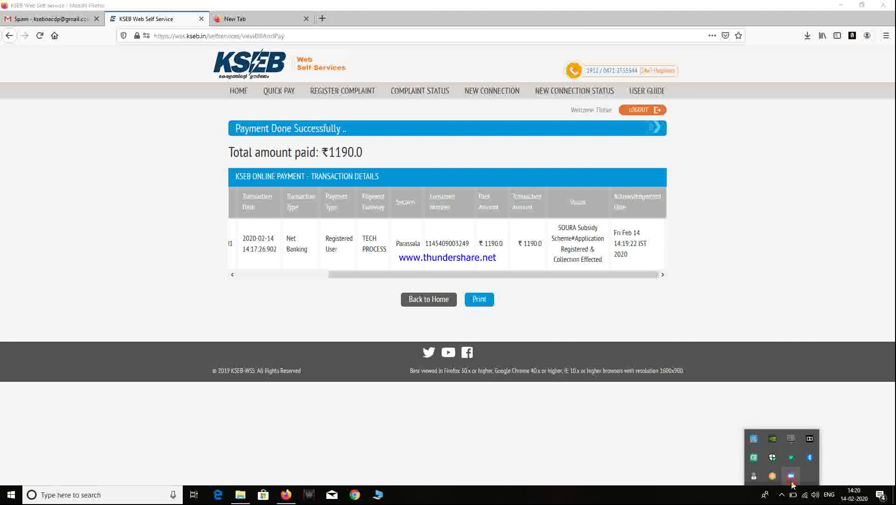